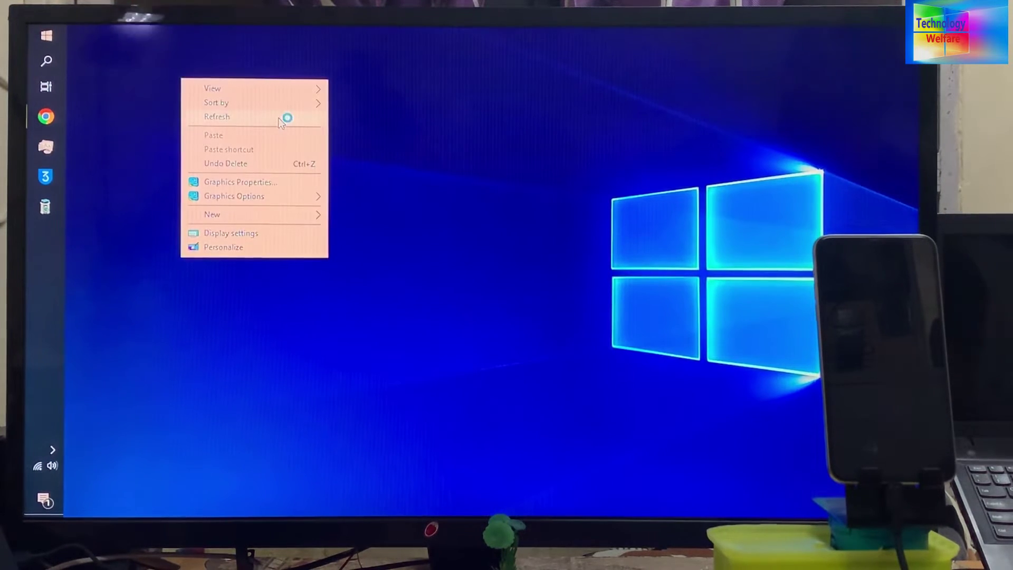
Step: Refresh the Windows desktop from its right-click context menu
left_click(282, 115)
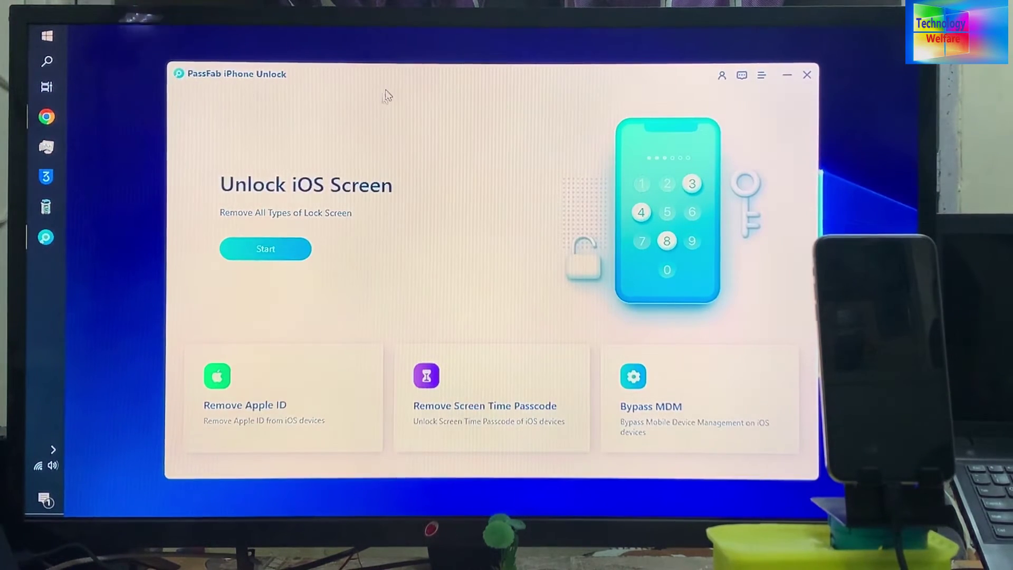
Step: Nudge the PassFab window up-left and start the Unlock iOS Screen feature
left_click_drag(402, 82, 361, 63)
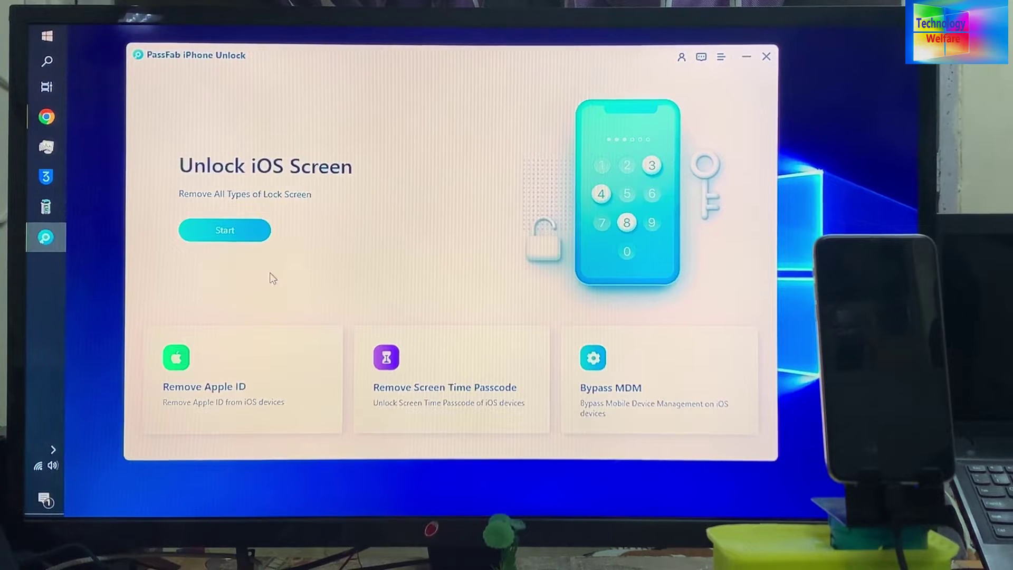
left_click(248, 229)
Step: Proceed to connecting the iPhone and show the Other Devices recovery-mode steps
left_click(243, 226)
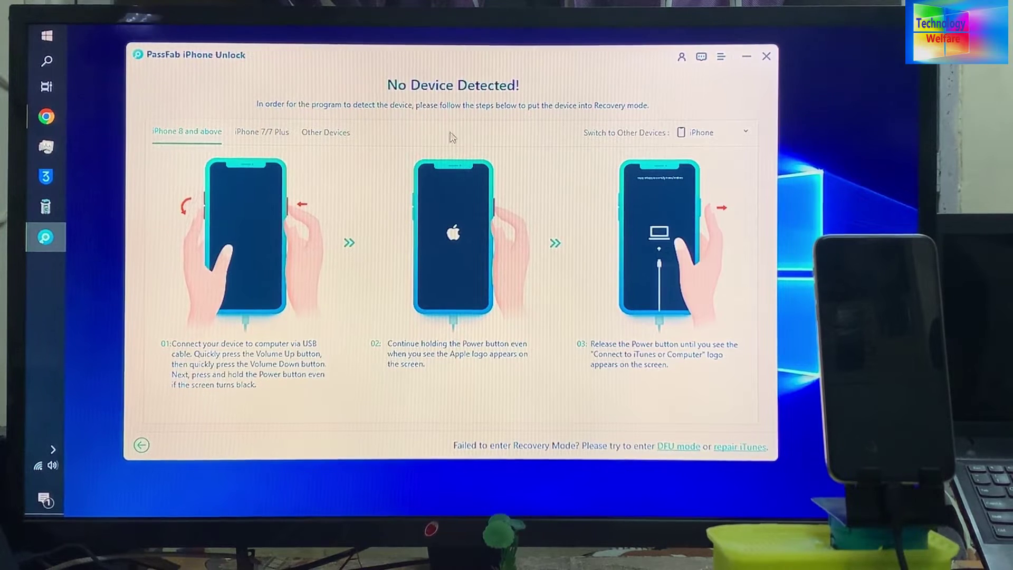
left_click(341, 135)
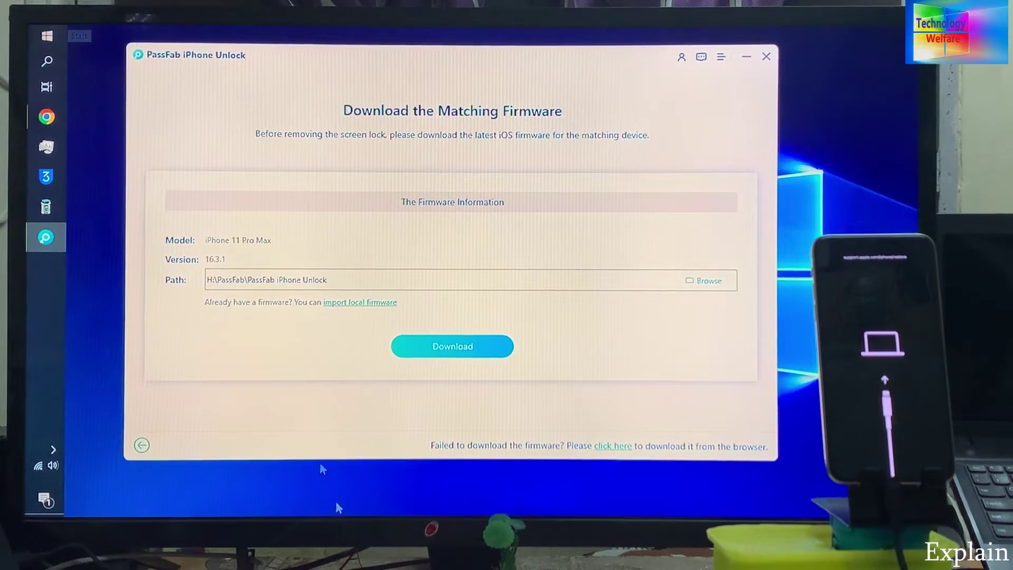
Step: Download the matching iOS firmware, start screen lock removal, then bring up the PassFab web page
left_click(449, 346)
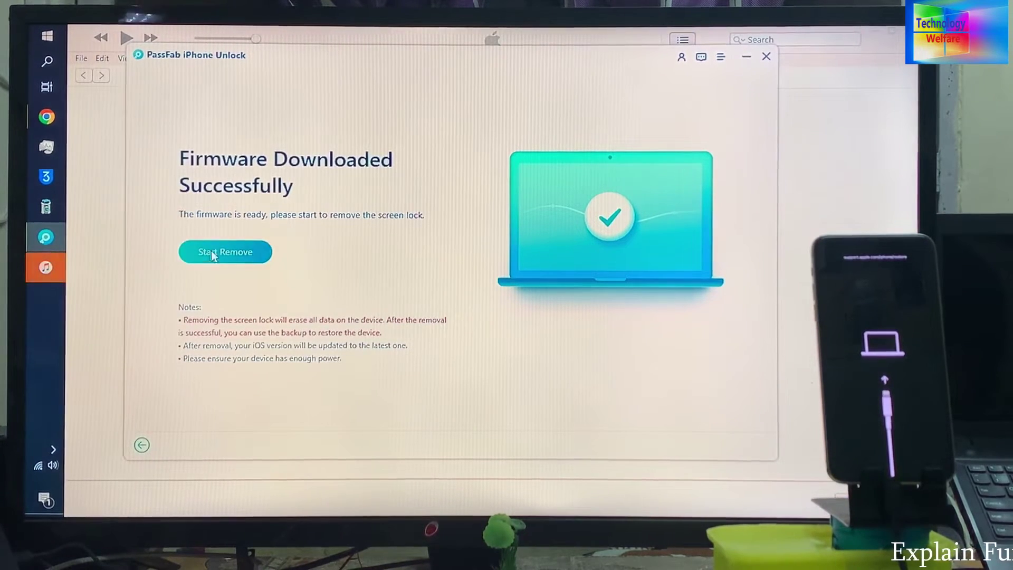
left_click(228, 252)
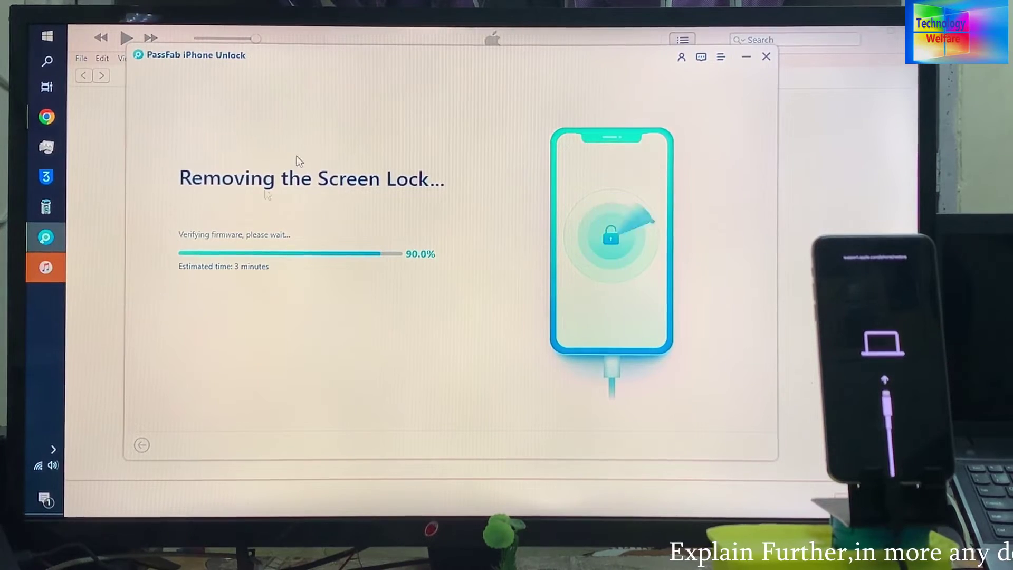
left_click(47, 116)
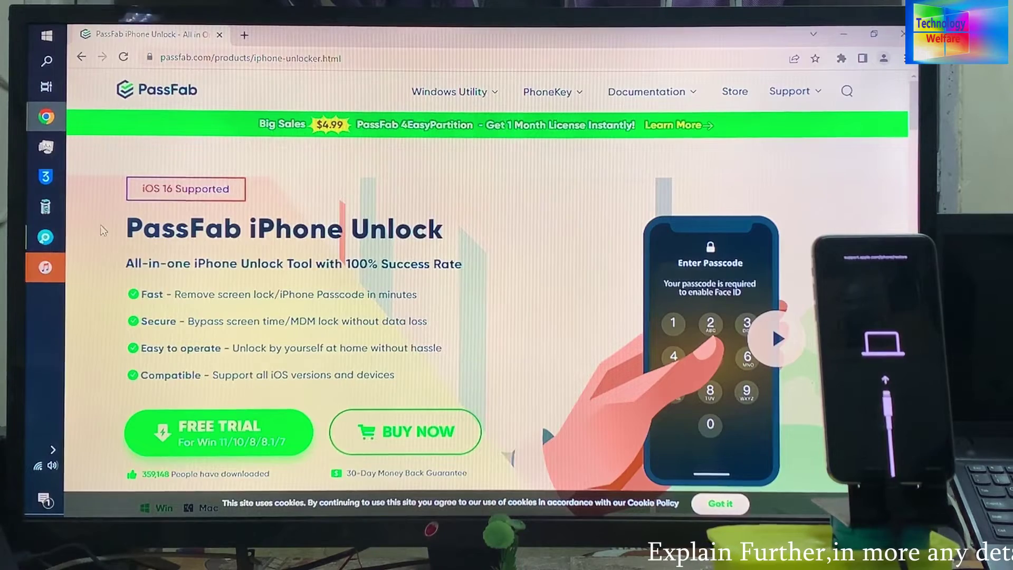
scroll(633, 277, "down", 1)
scroll(574, 283, "down", 2)
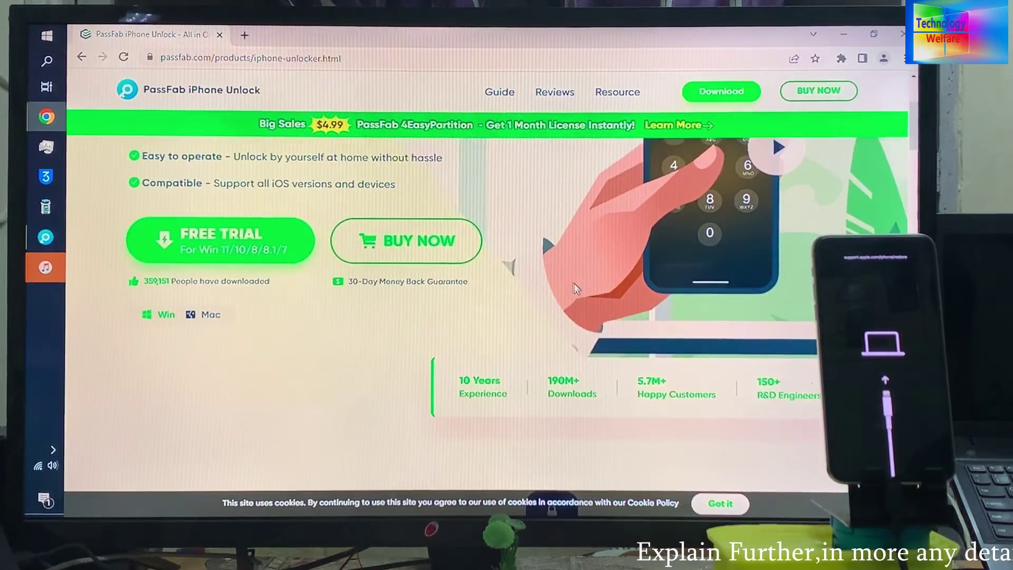
scroll(578, 291, "down", 2)
scroll(578, 284, "up", 3)
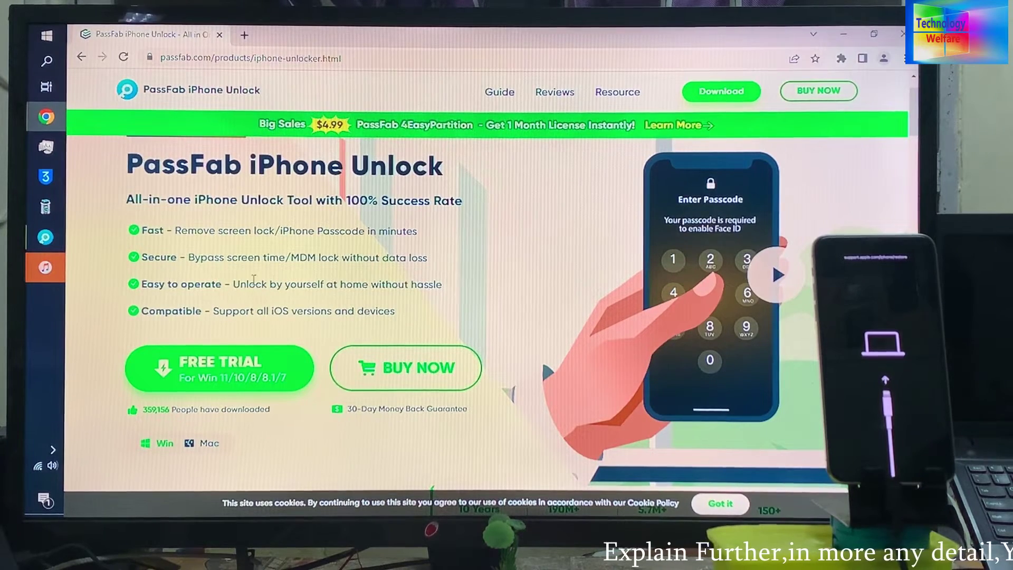
scroll(253, 279, "down", 5)
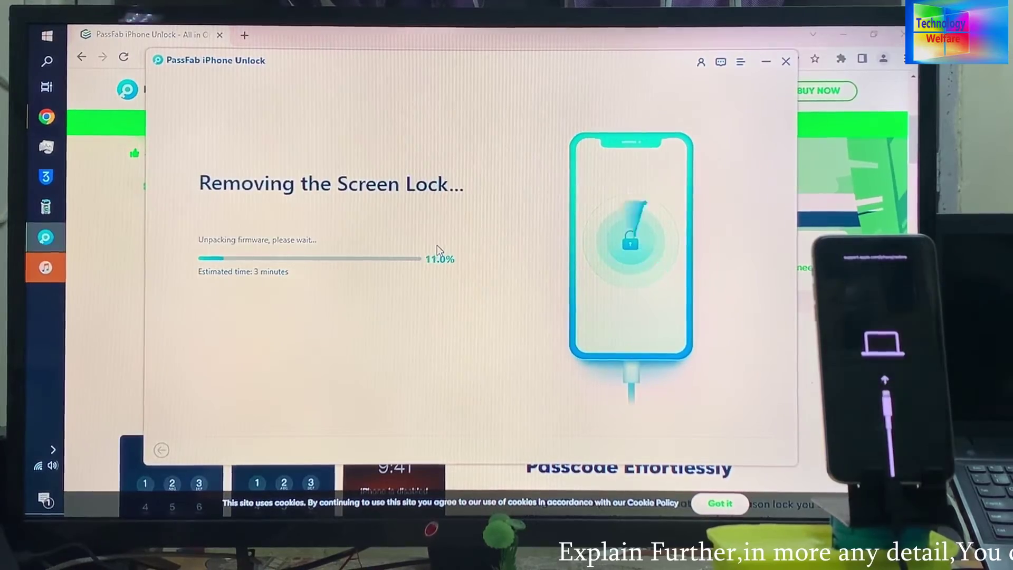
Step: Bring the PassFab product page forward, then return to the unlock progress window
left_click(645, 44)
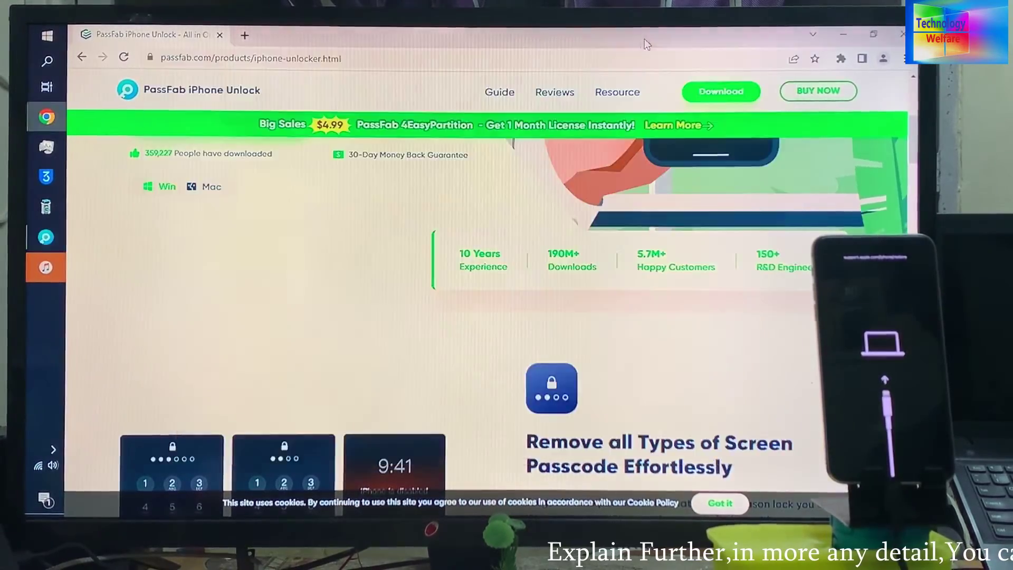
scroll(617, 238, "up", 3)
scroll(570, 158, "up", 2)
scroll(618, 250, "down", 2)
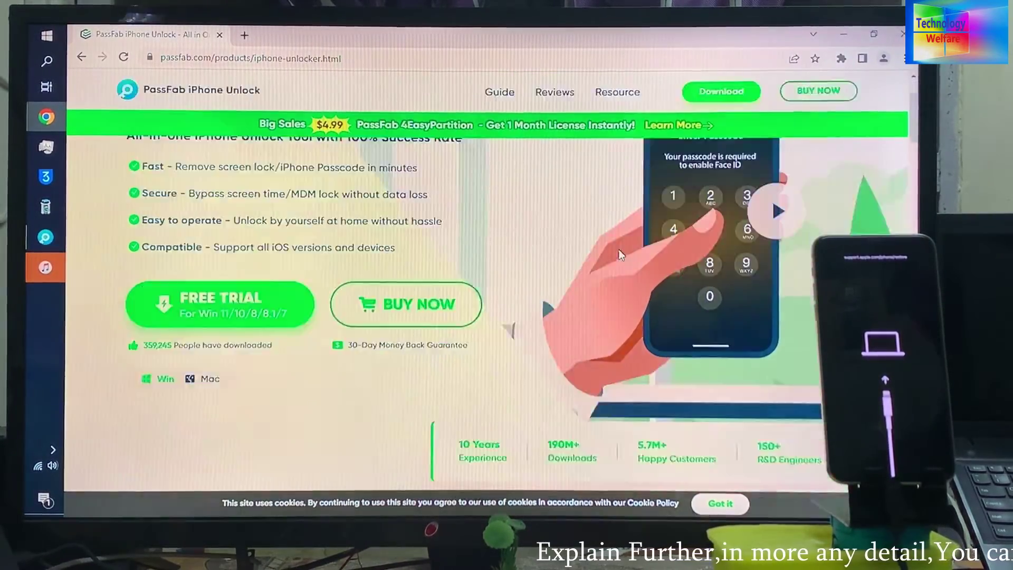
scroll(463, 219, "up", 2)
key("alt+Tab")
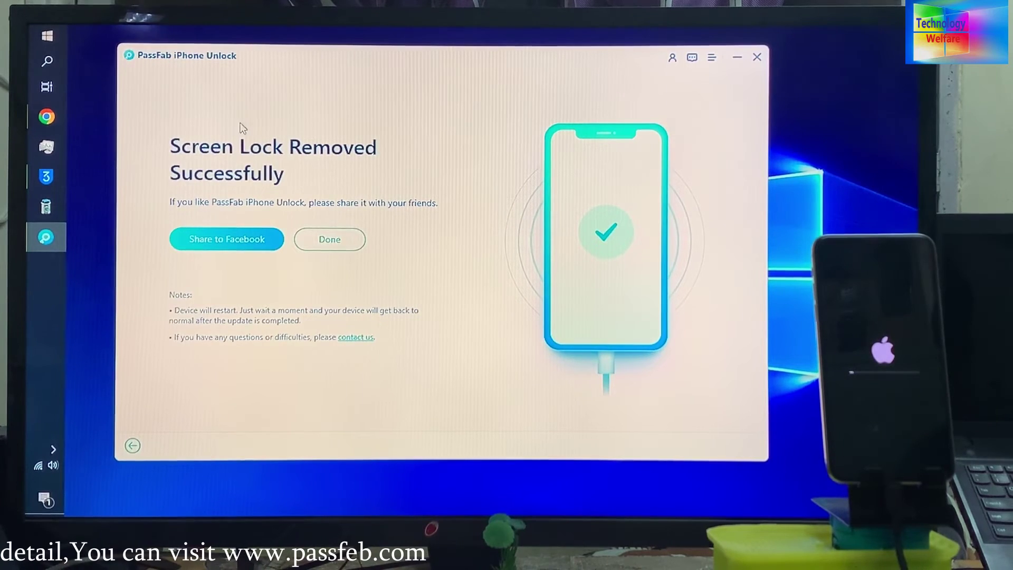
Step: Confirm Screen Lock Removed Successfully with Done to return to the home screen
left_click(358, 237)
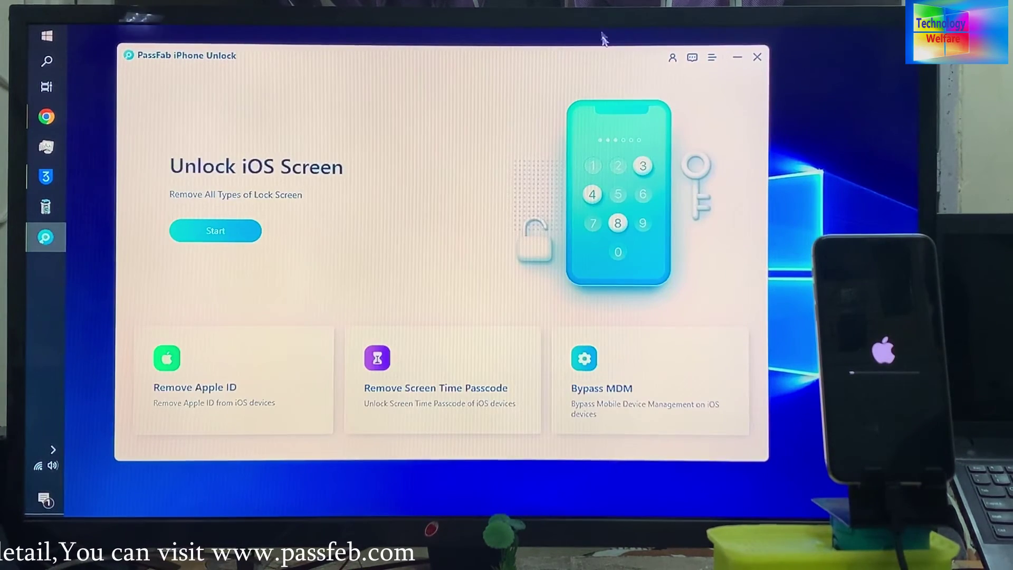
left_click_drag(542, 61, 539, 48)
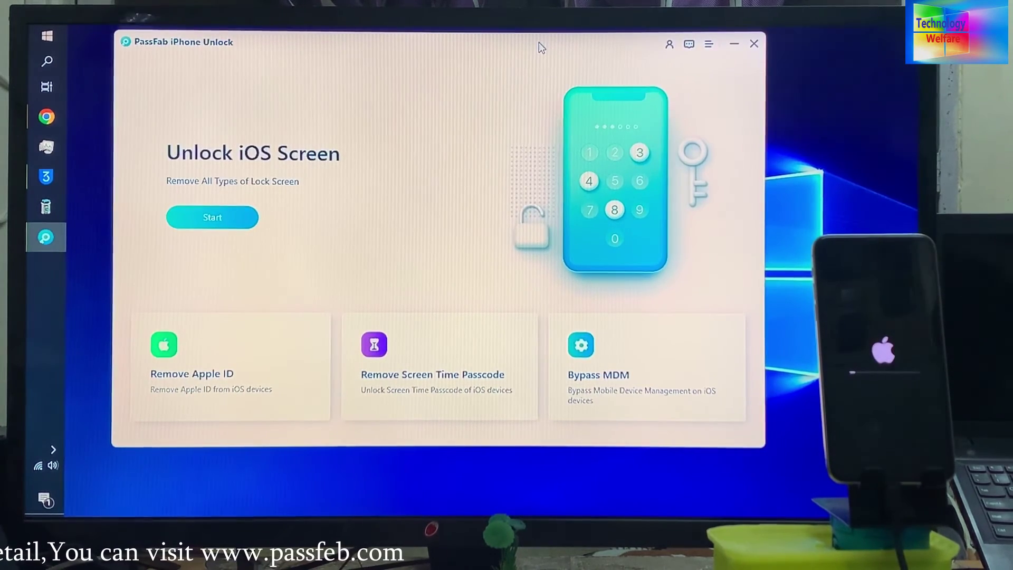